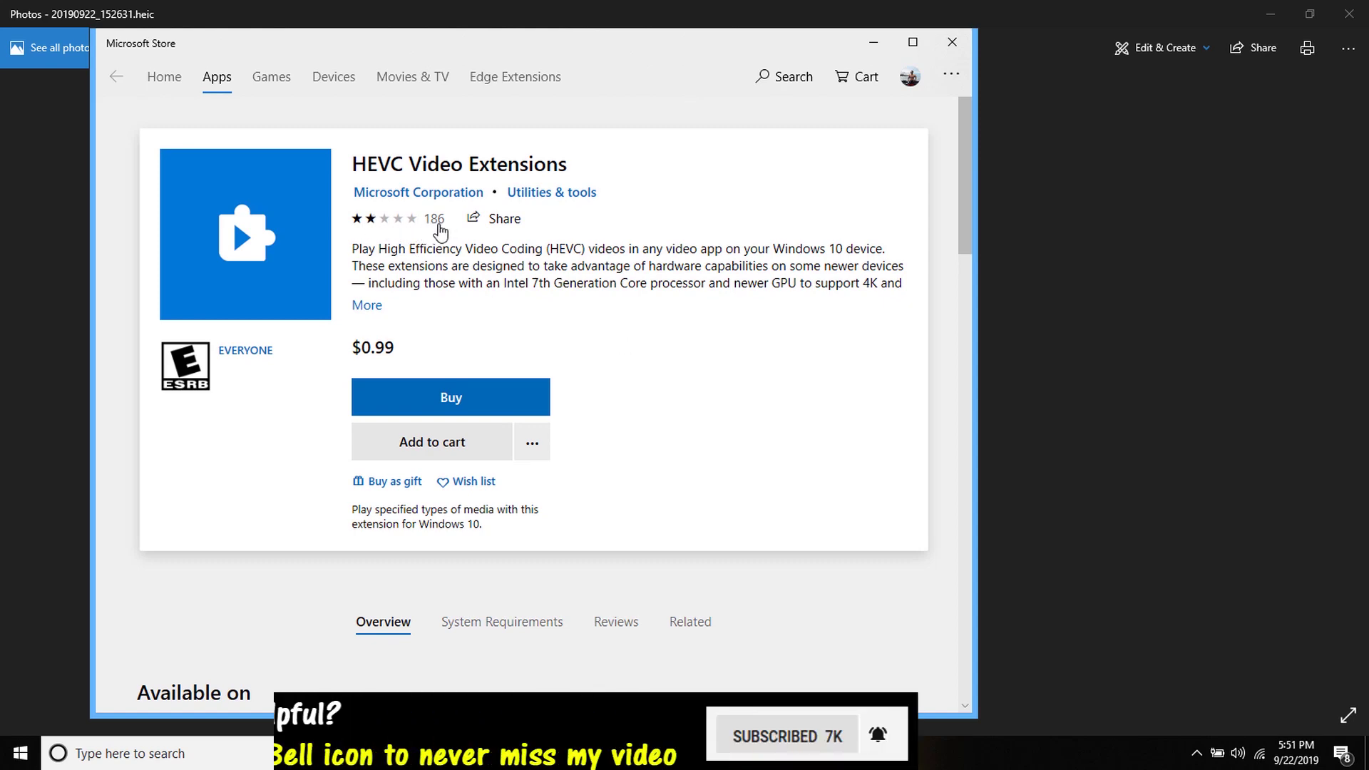
Scroll up and down the HEVC Video Extensions page to review its $0.99 offer
scroll(641, 366, down, 5)
scroll(645, 367, up, 5)
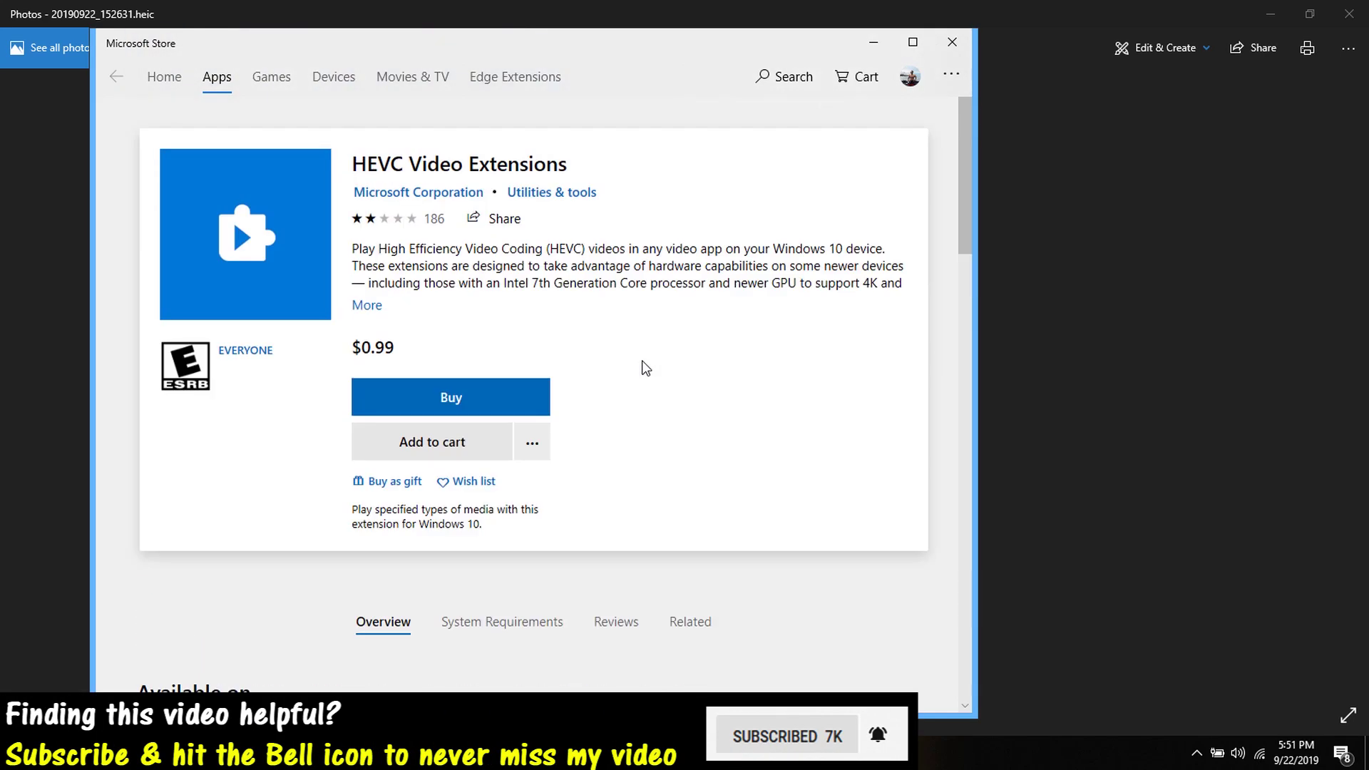
scroll(646, 367, down, 5)
scroll(641, 364, up, 5)
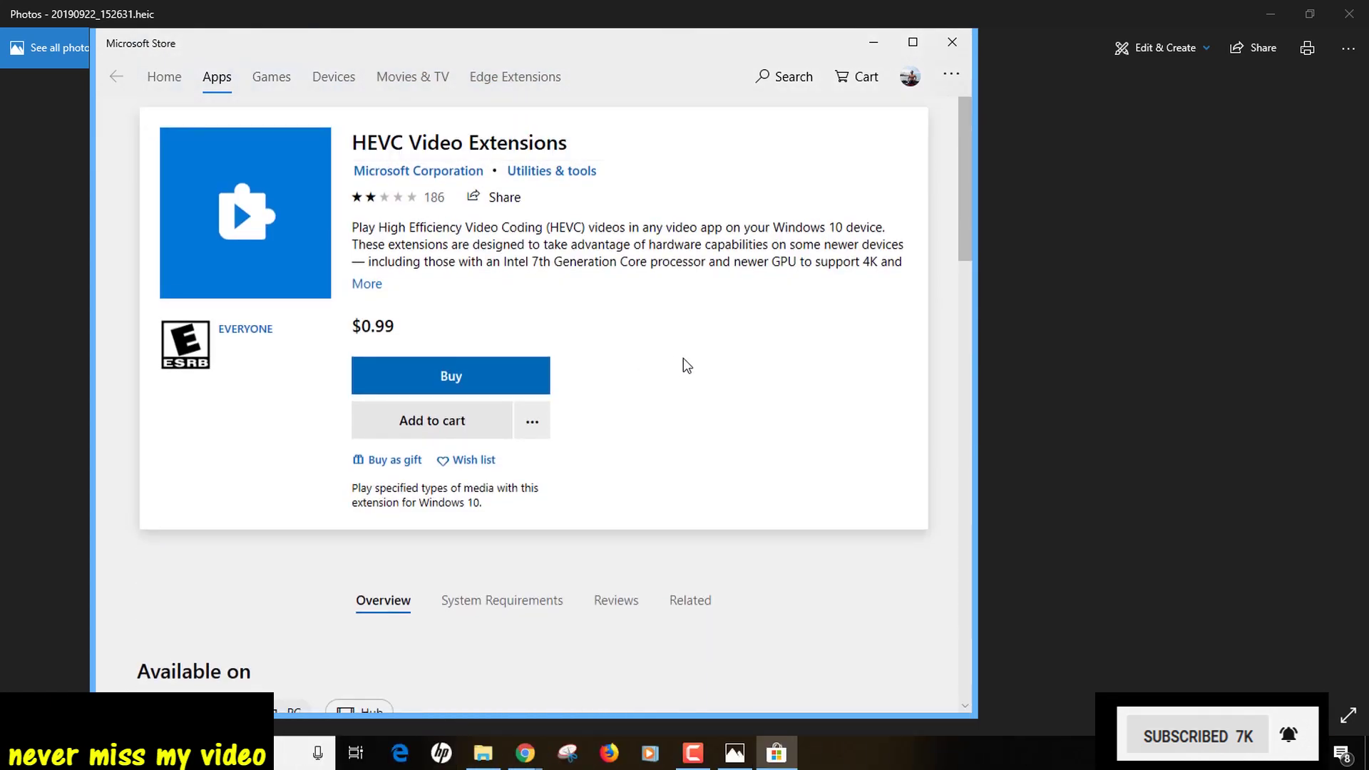
scroll(683, 360, up, 1)
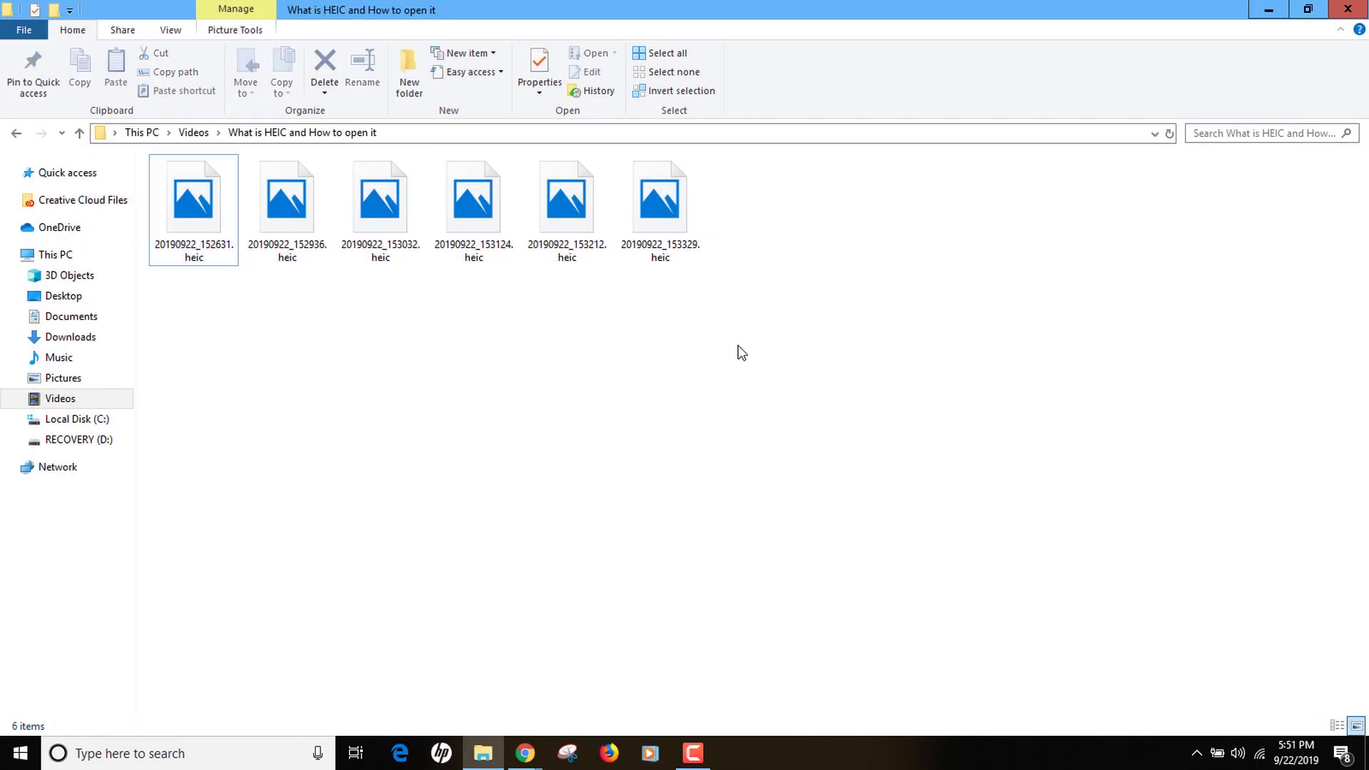
Review the CopyTrans HEIC page's 'Free for personal use' tagline in Chrome, then return to the HEIC folder
click(524, 753)
click(566, 713)
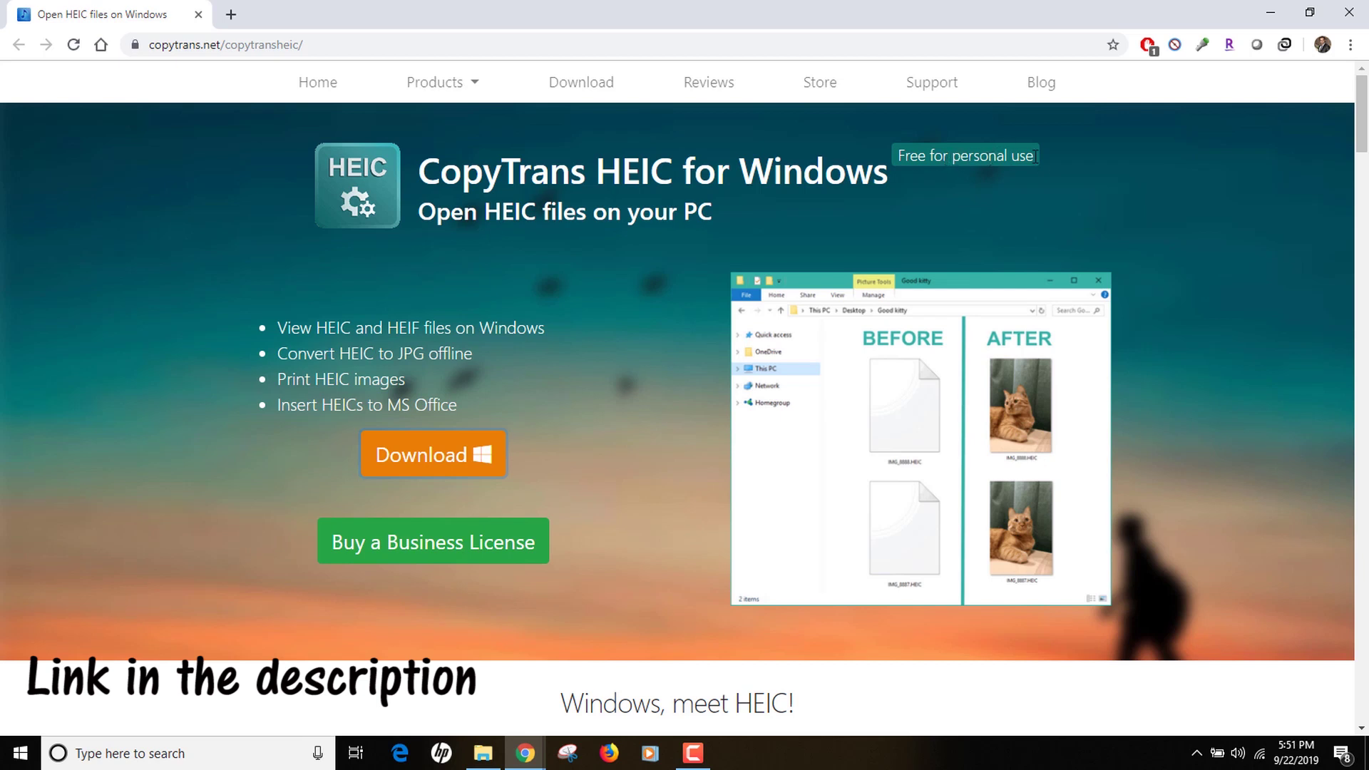
drag(1048, 166, 900, 155)
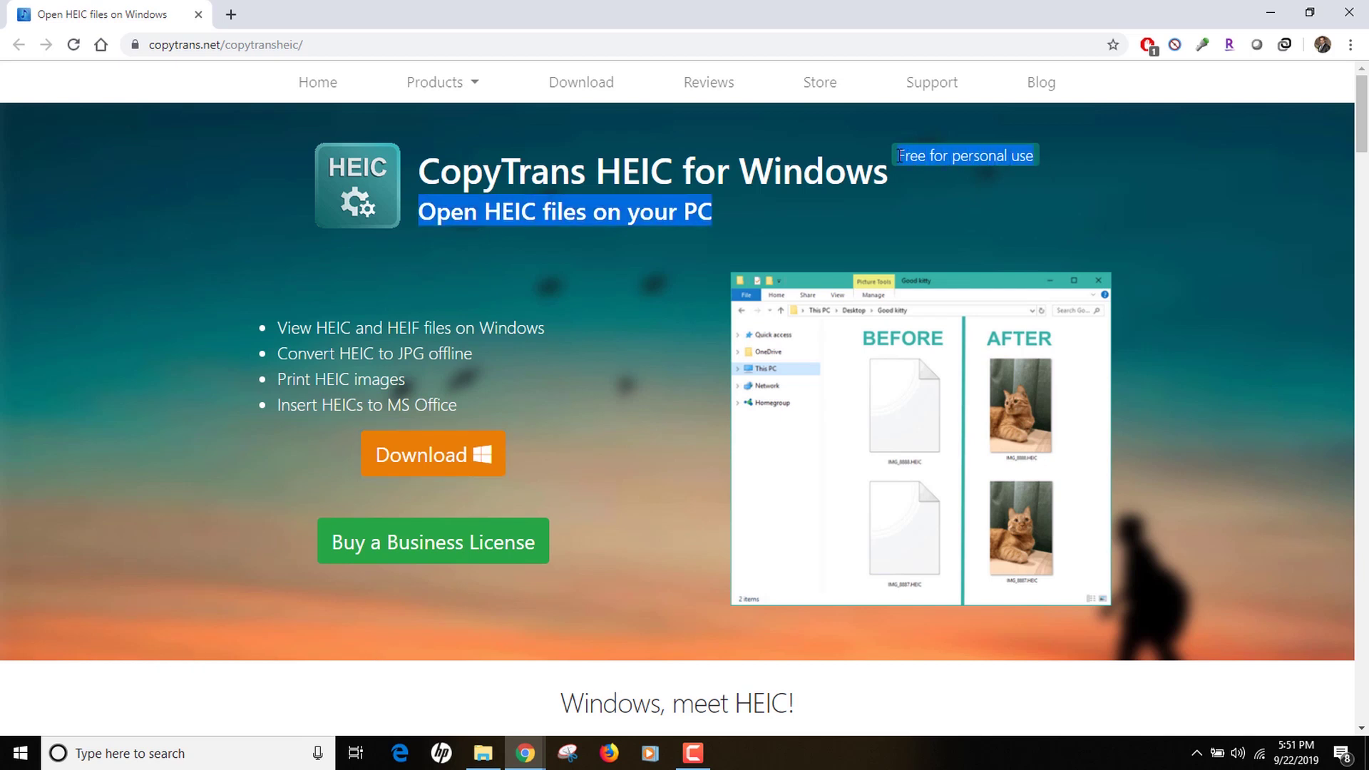
click(937, 185)
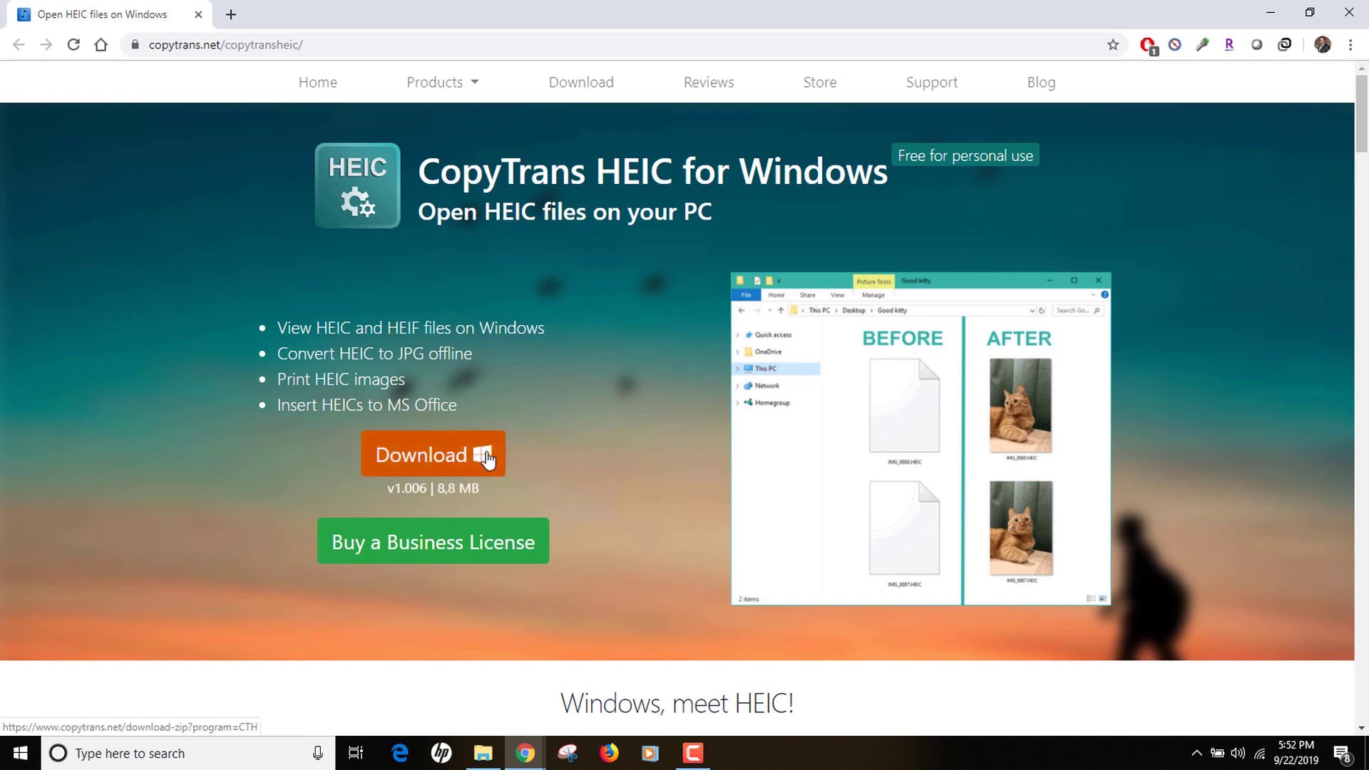
click(483, 753)
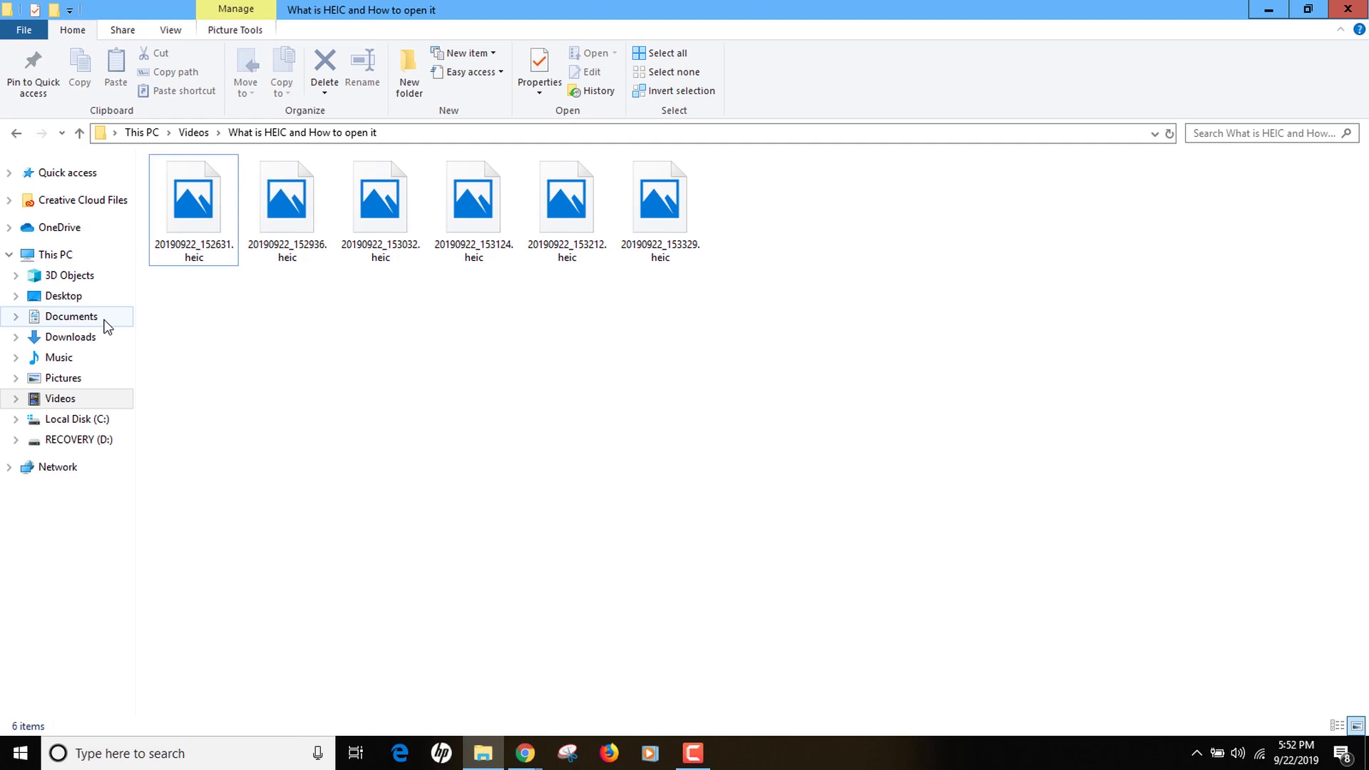
Open Downloads in a new window and run CopyTransHEICforWindowsv1.006.exe
right_click(93, 339)
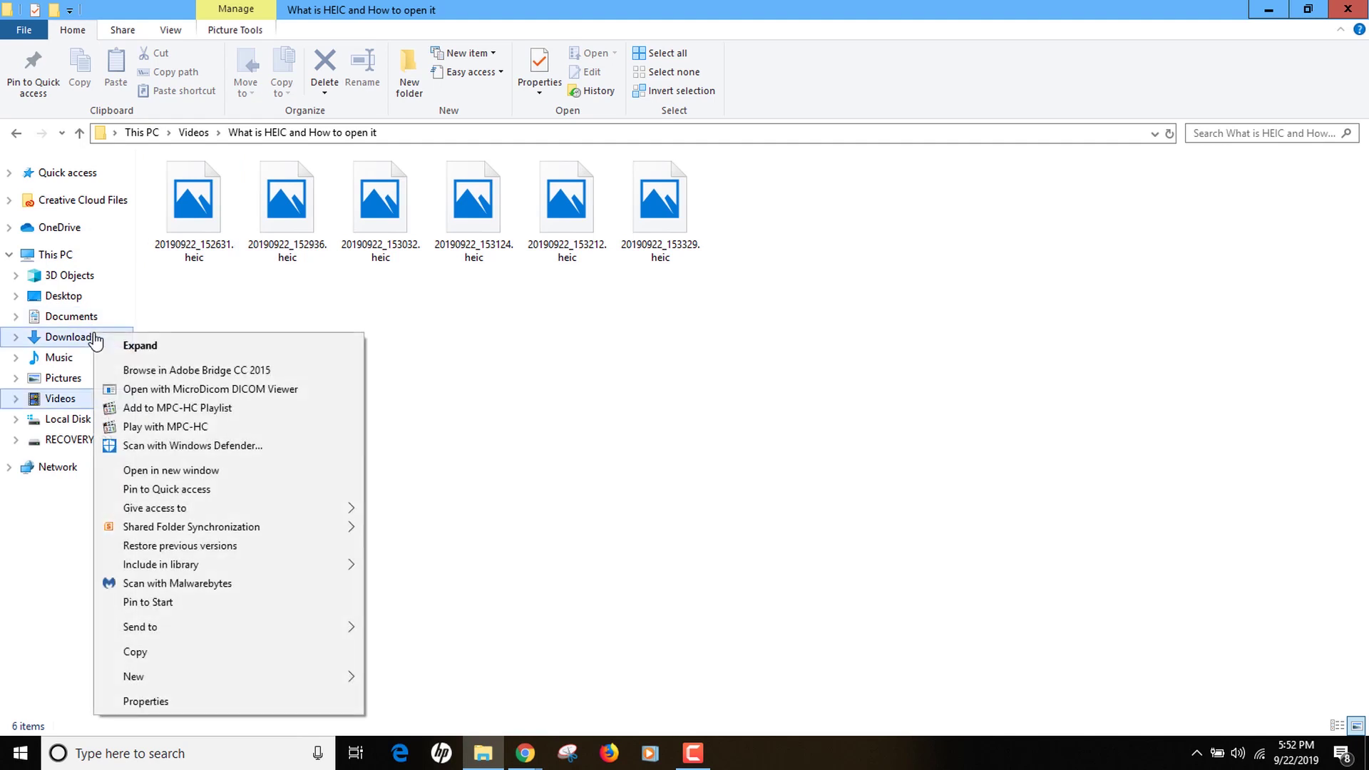
click(171, 470)
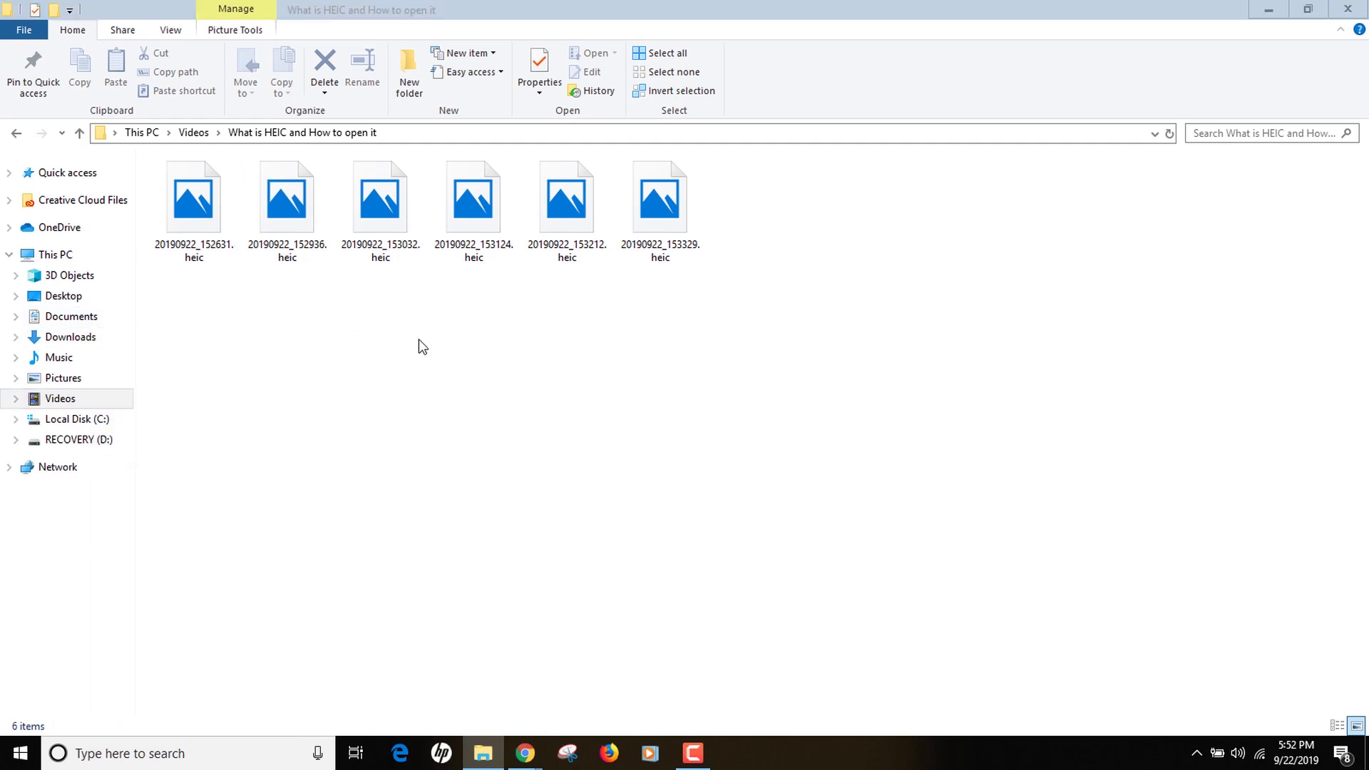
click(239, 365)
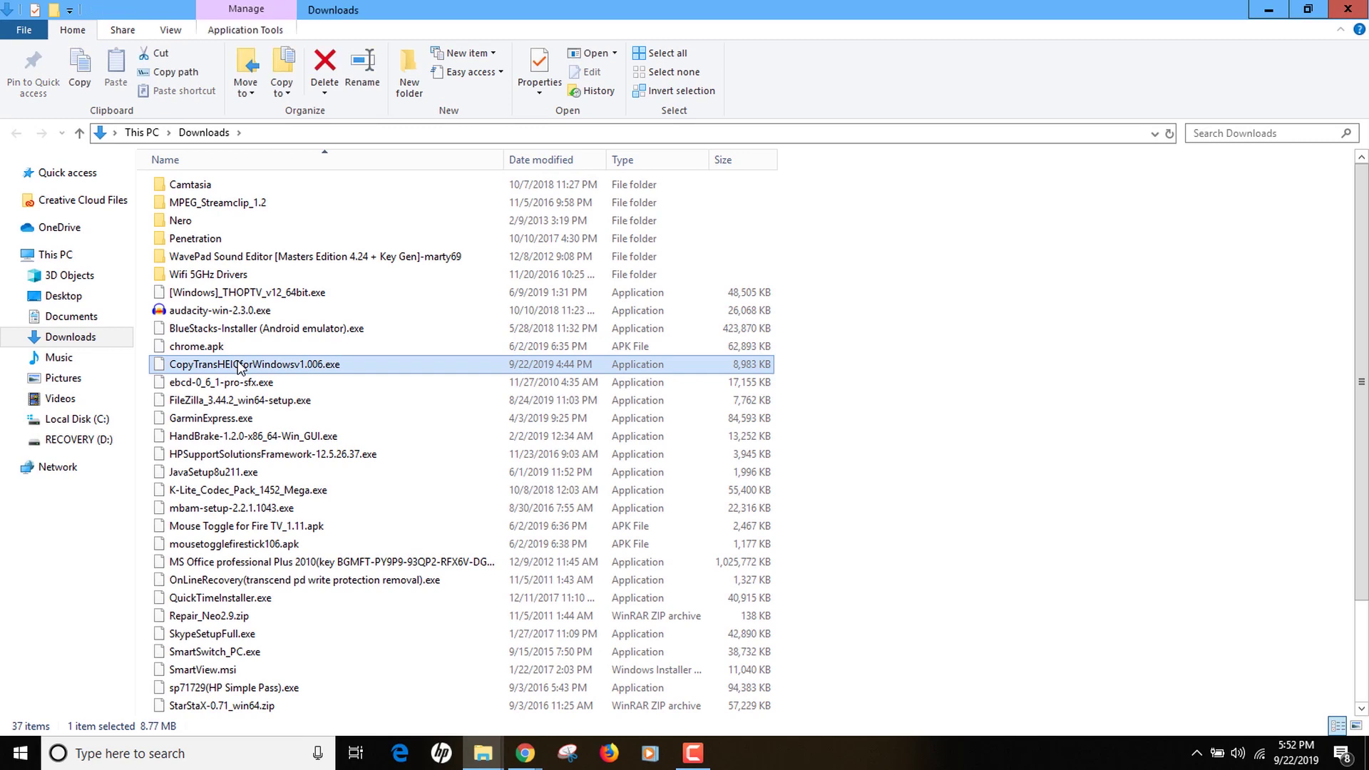
double_click(239, 365)
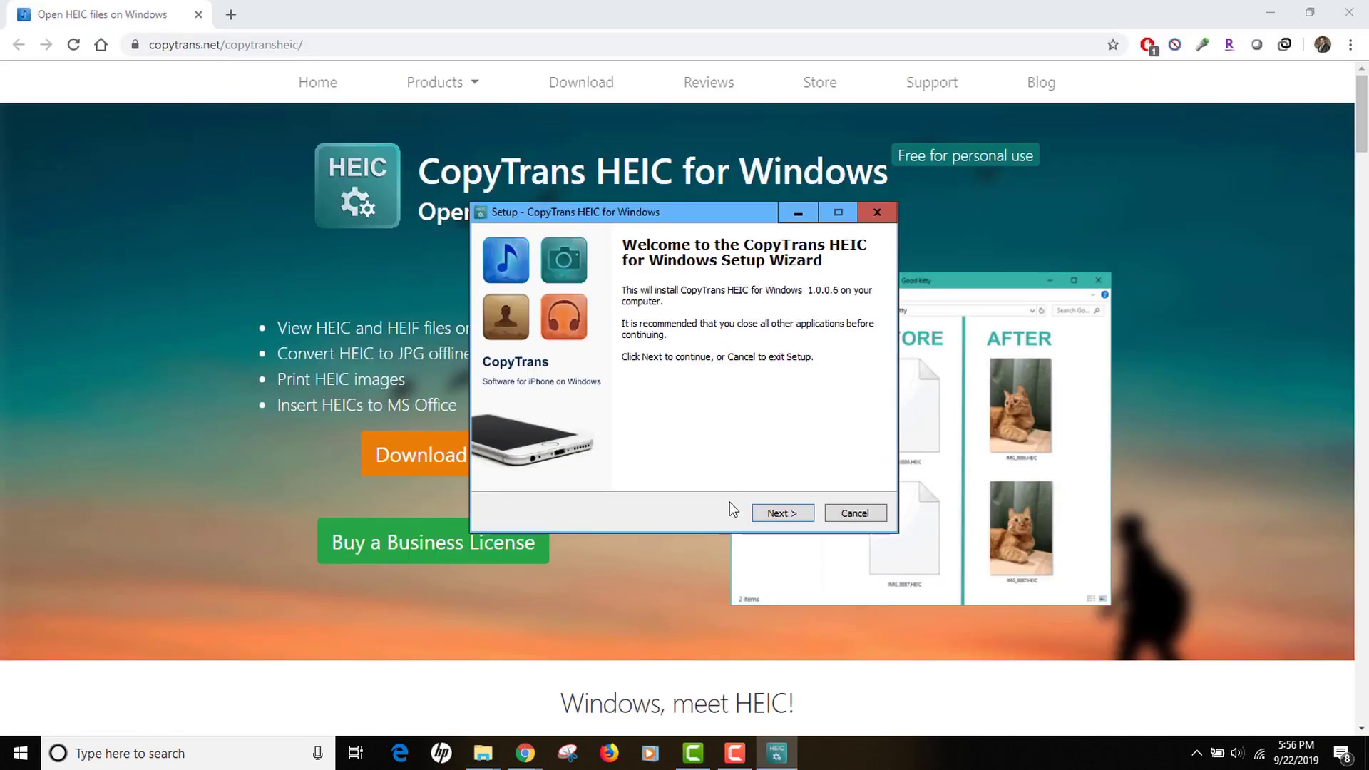
Accept the license agreement, tick the personal-use checkbox, and install CopyTrans HEIC for Windows
click(775, 514)
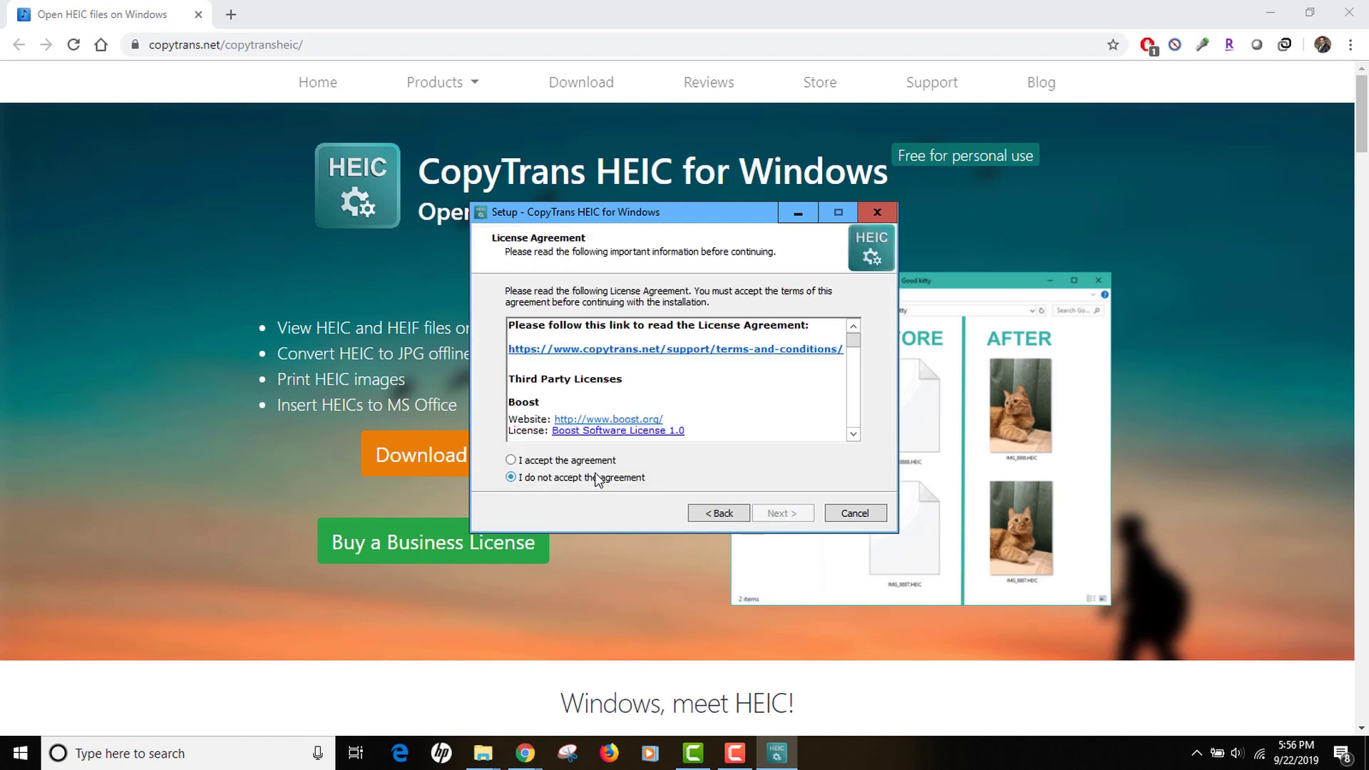
click(578, 460)
click(777, 514)
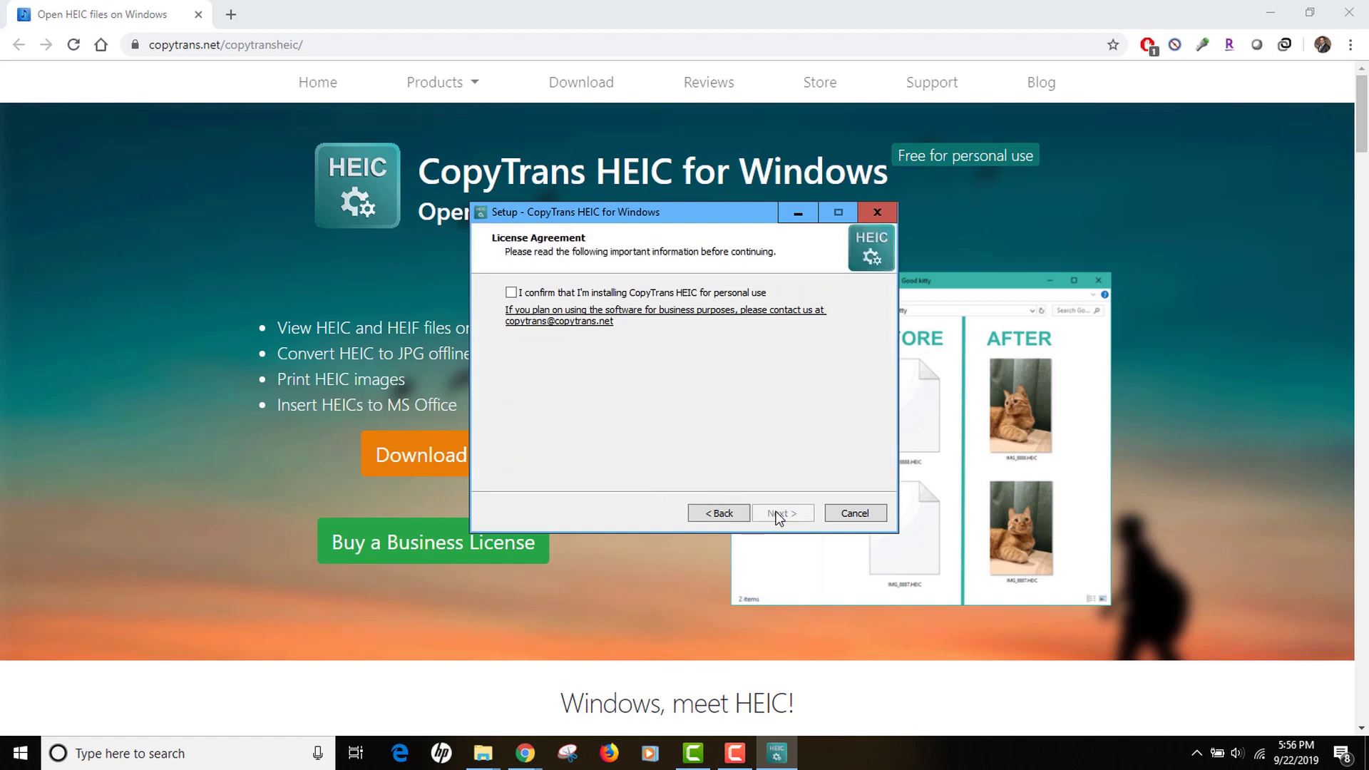
click(550, 293)
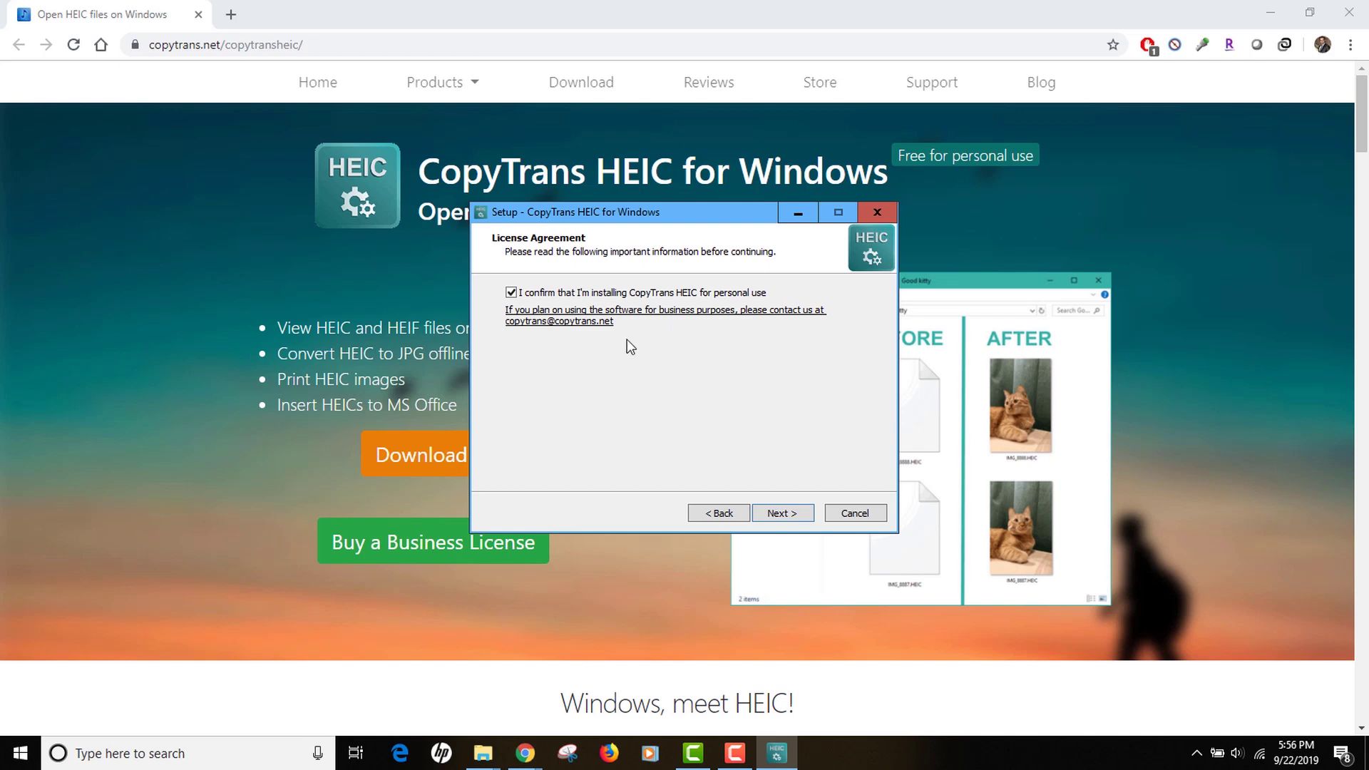
click(778, 515)
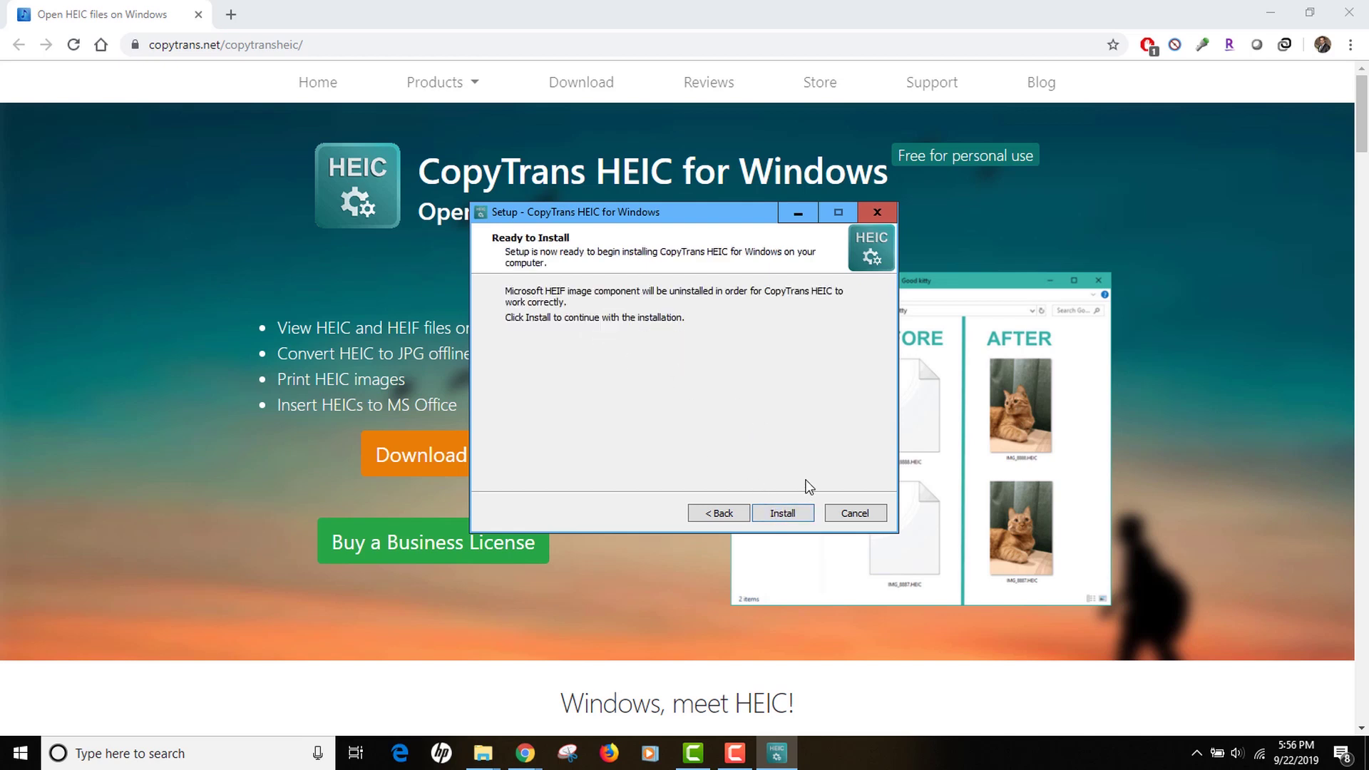
click(779, 510)
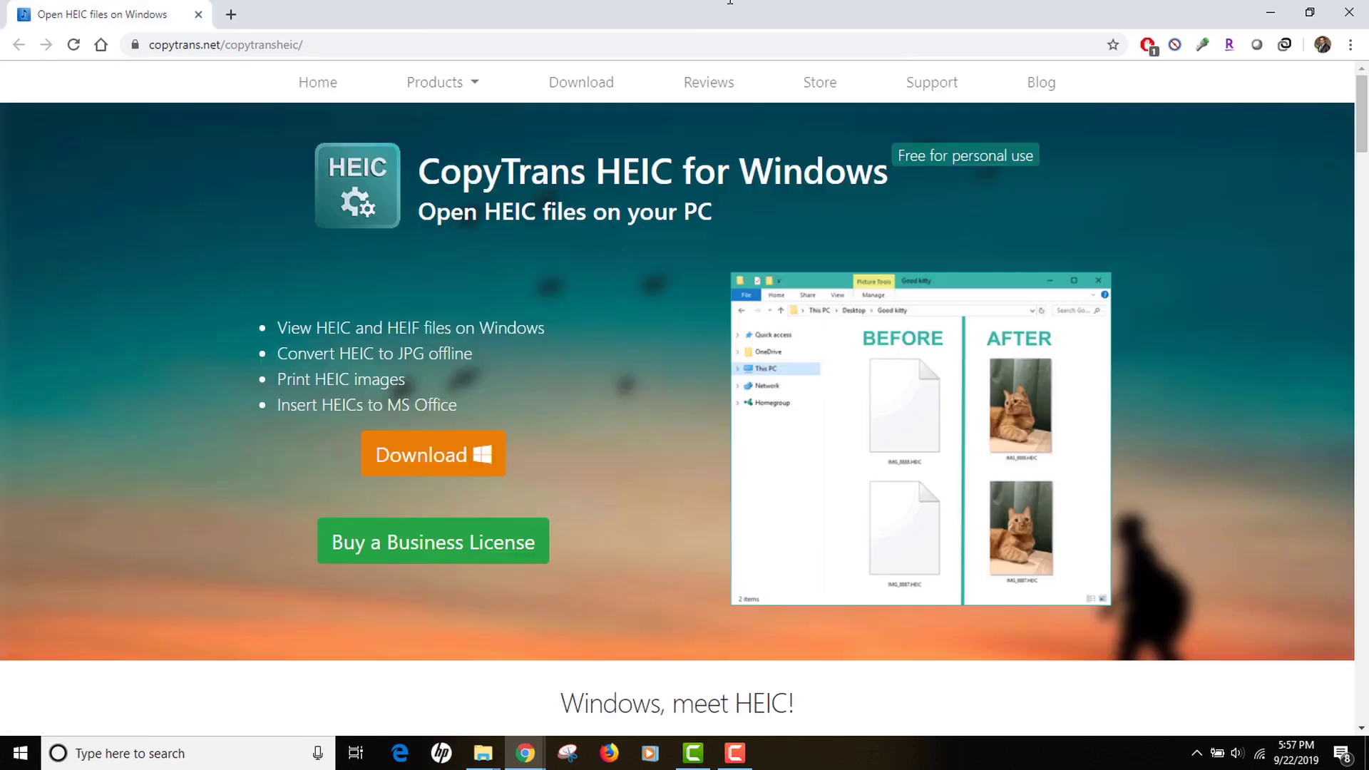
Minimize Chrome, refresh the HEIC folder, and select 20190922_152631.heic showing its new thumbnail
click(1269, 12)
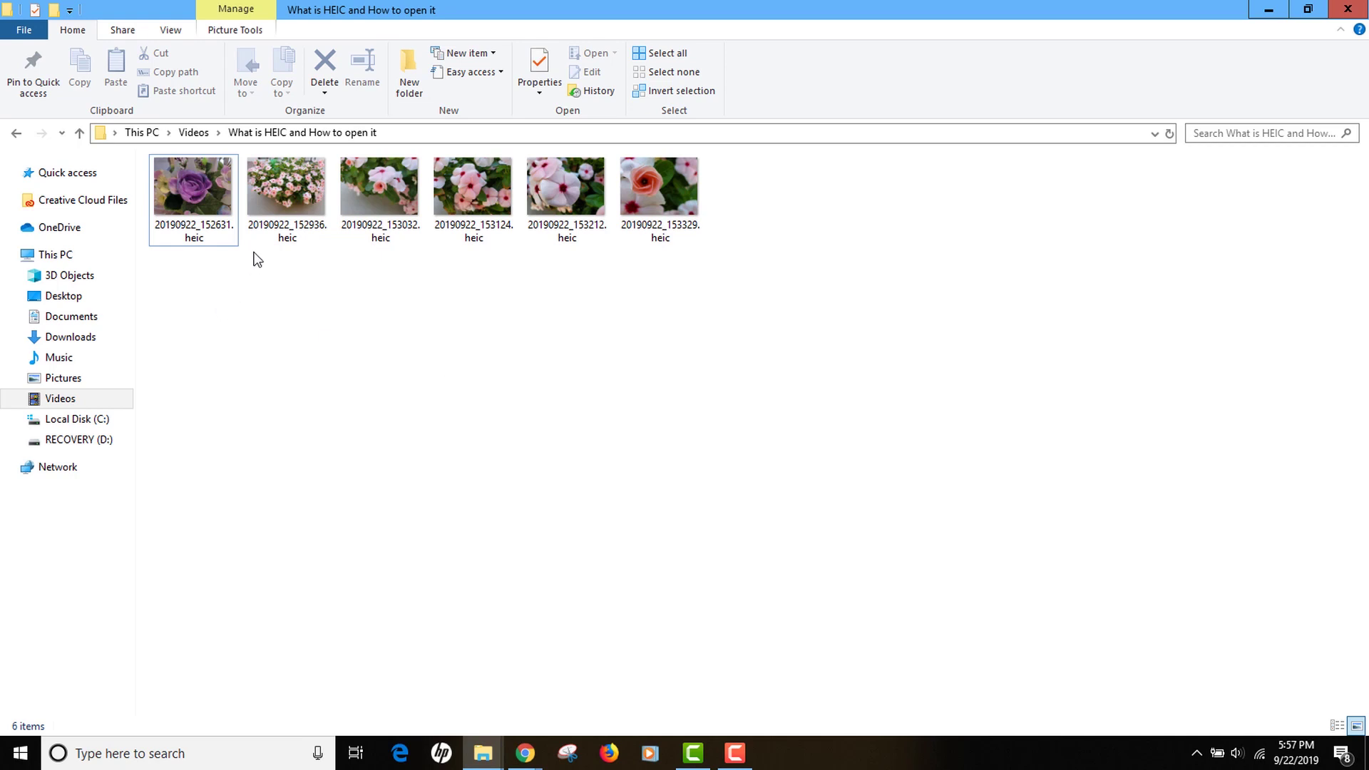
click(196, 206)
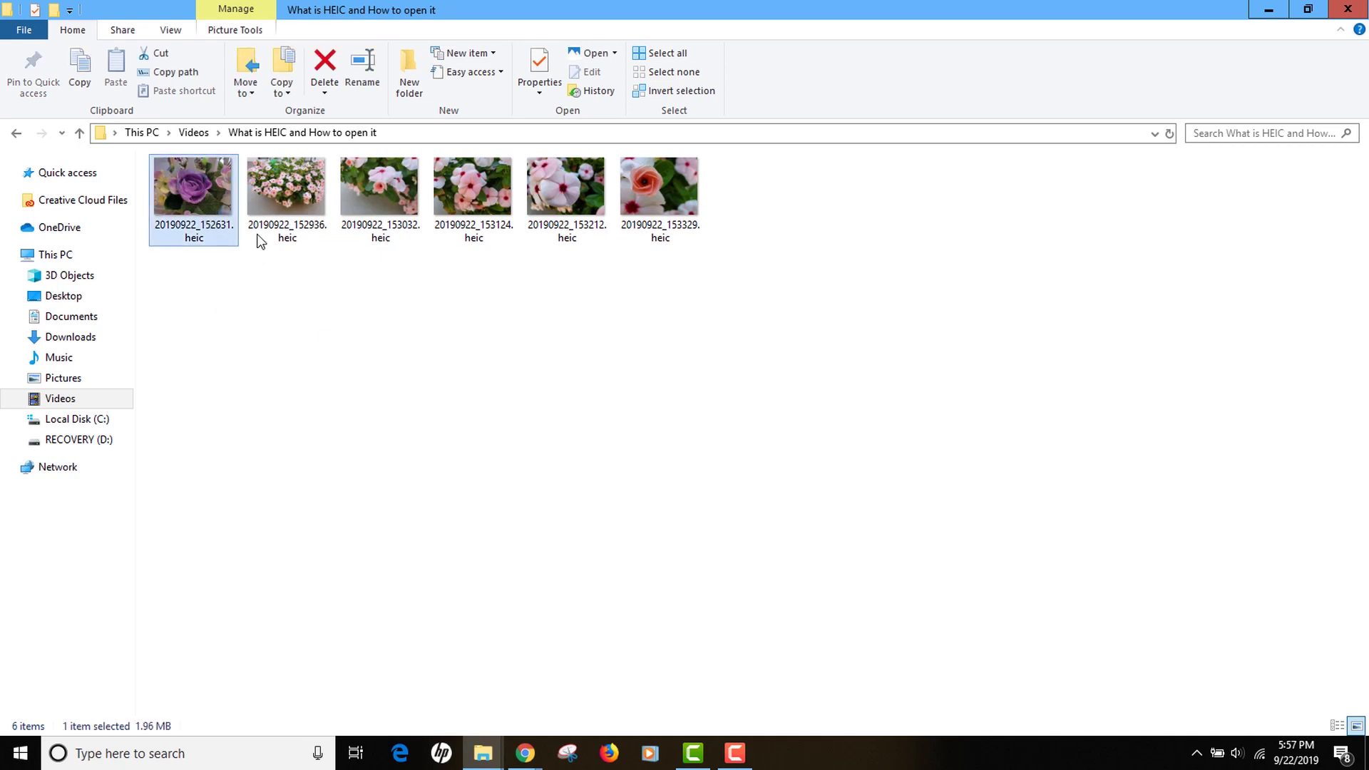
click(319, 278)
right_click(414, 405)
click(448, 472)
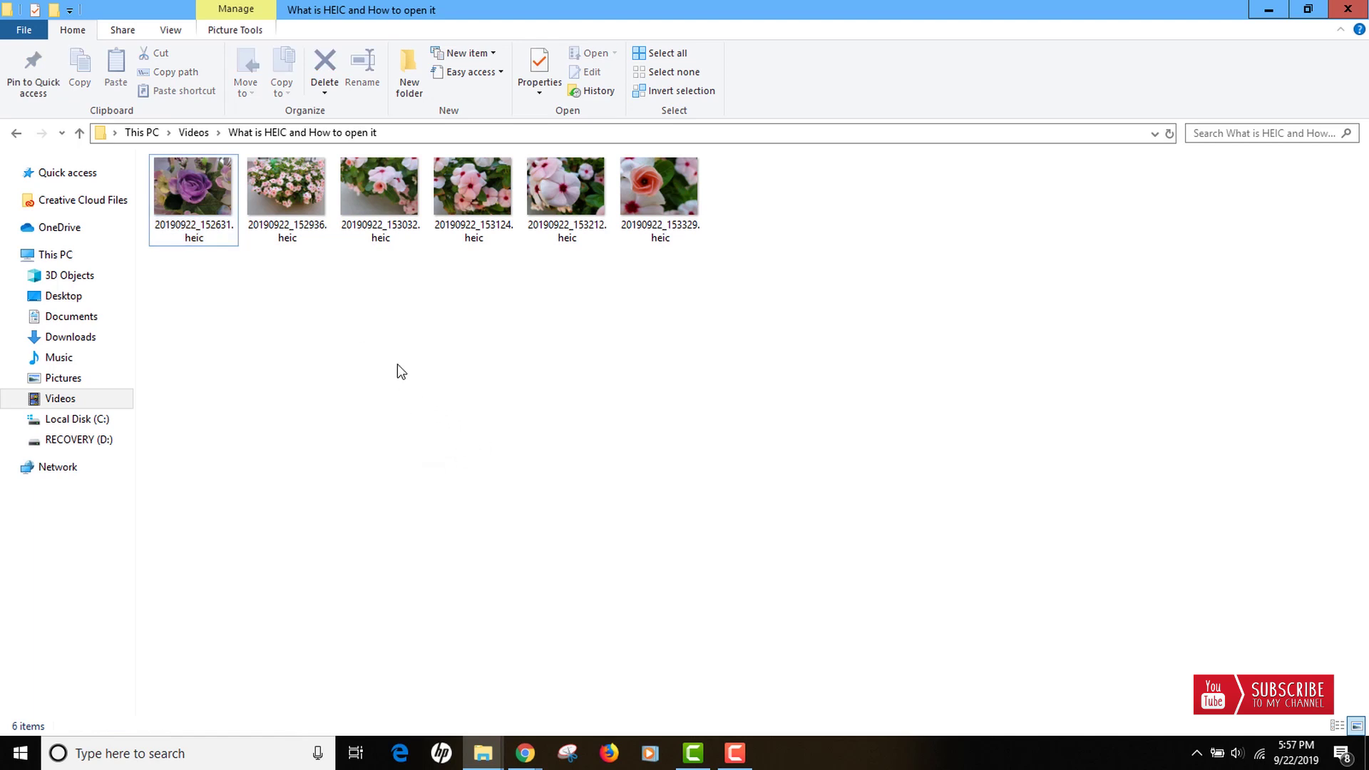
click(235, 230)
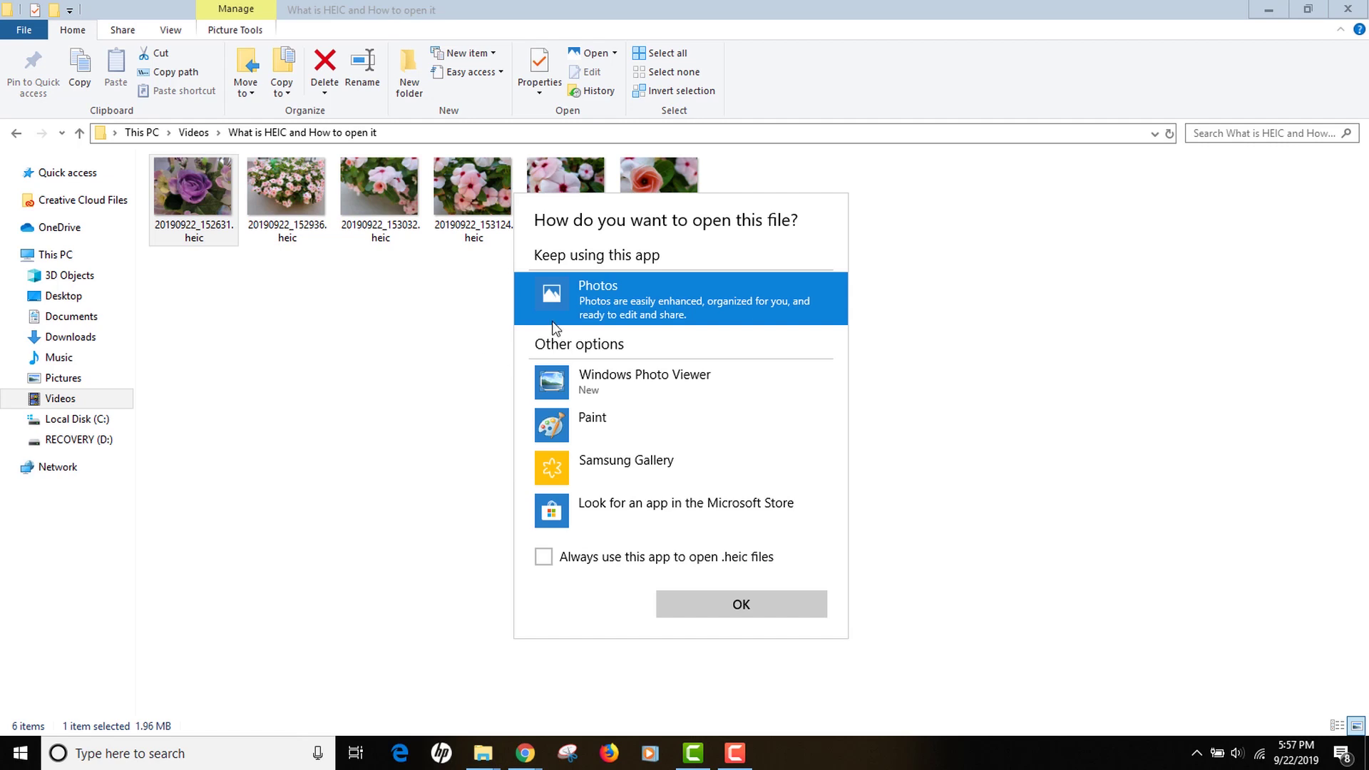
click(696, 603)
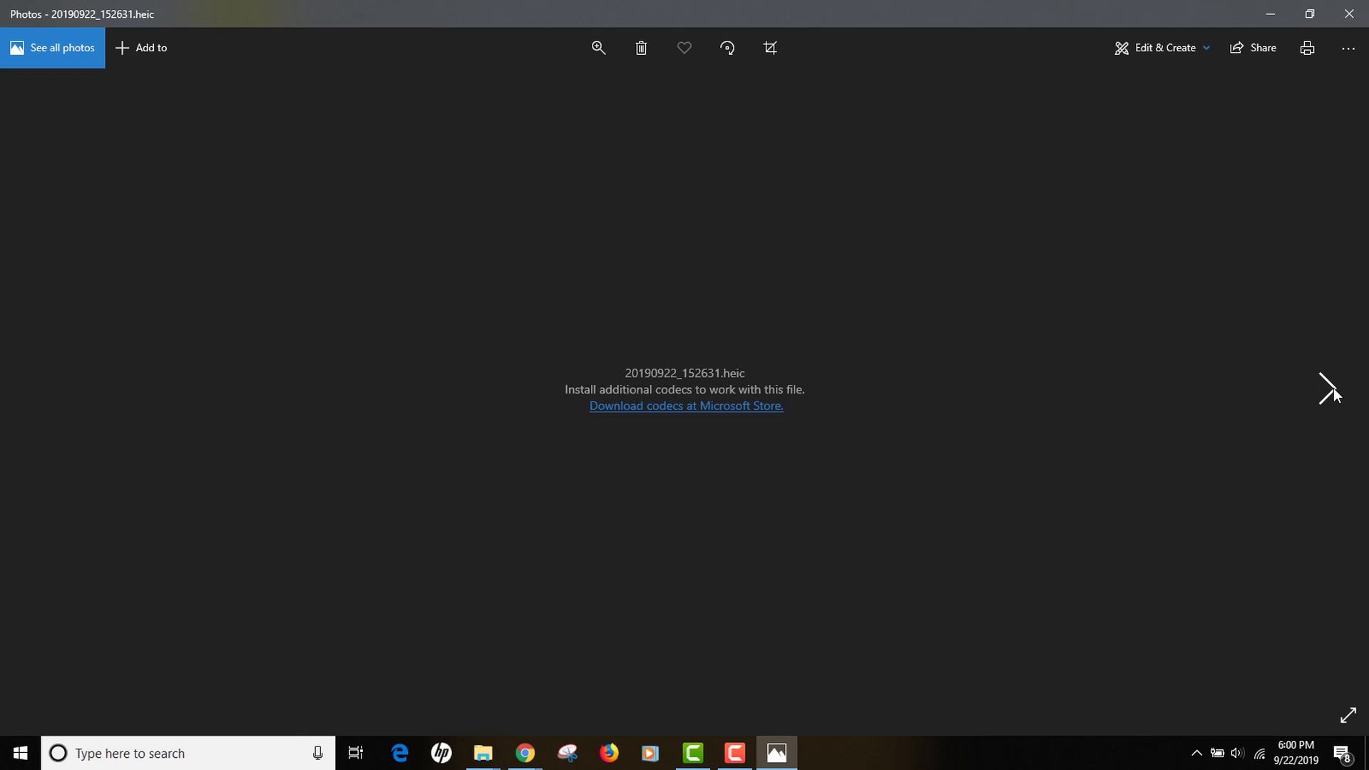
click(1328, 387)
click(1333, 388)
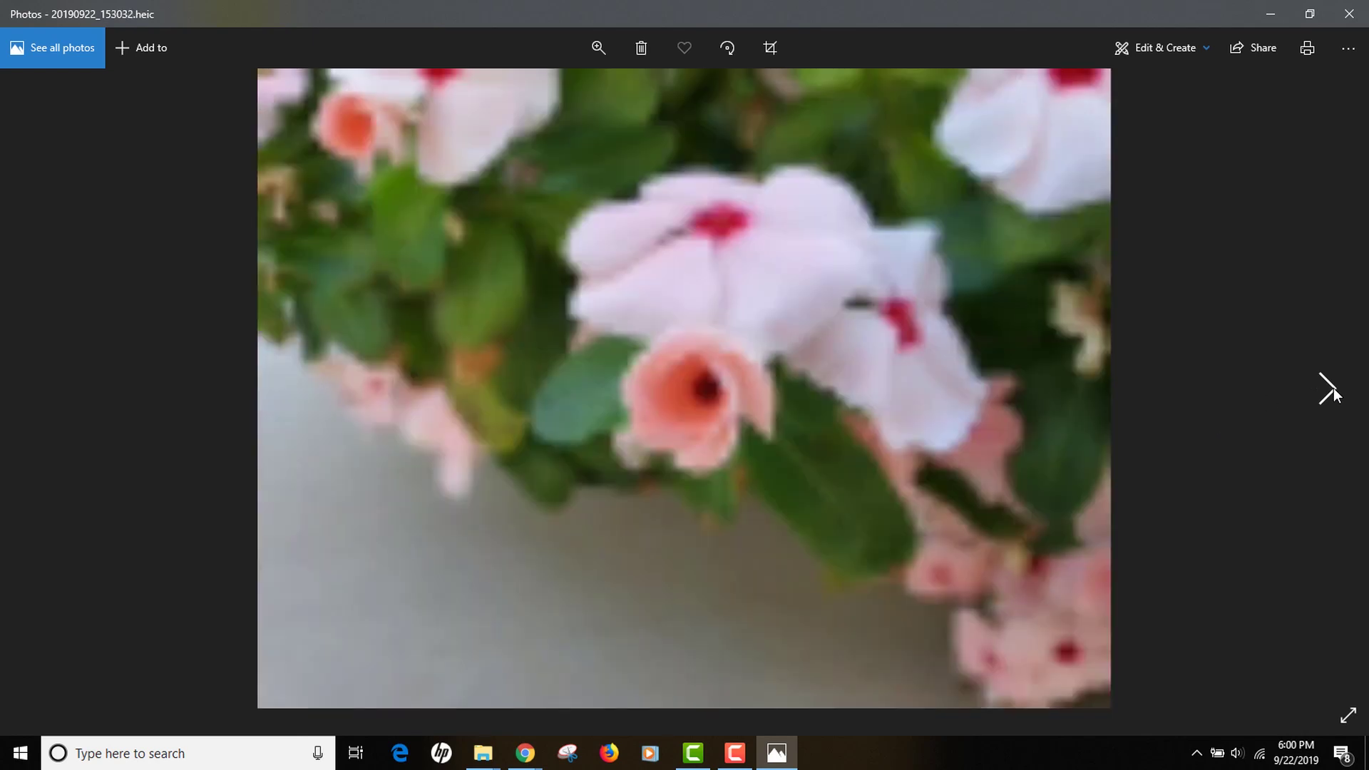
click(1333, 387)
click(1360, 10)
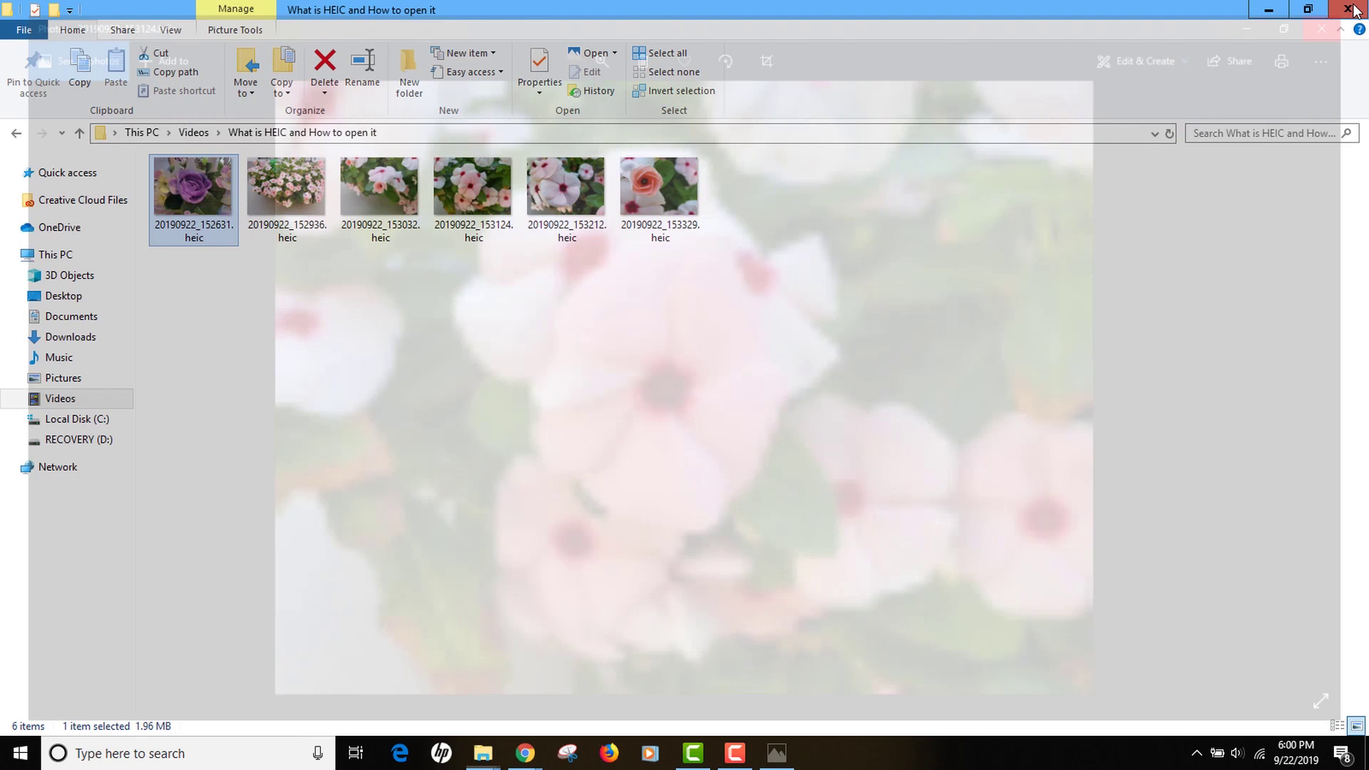
right_click(194, 203)
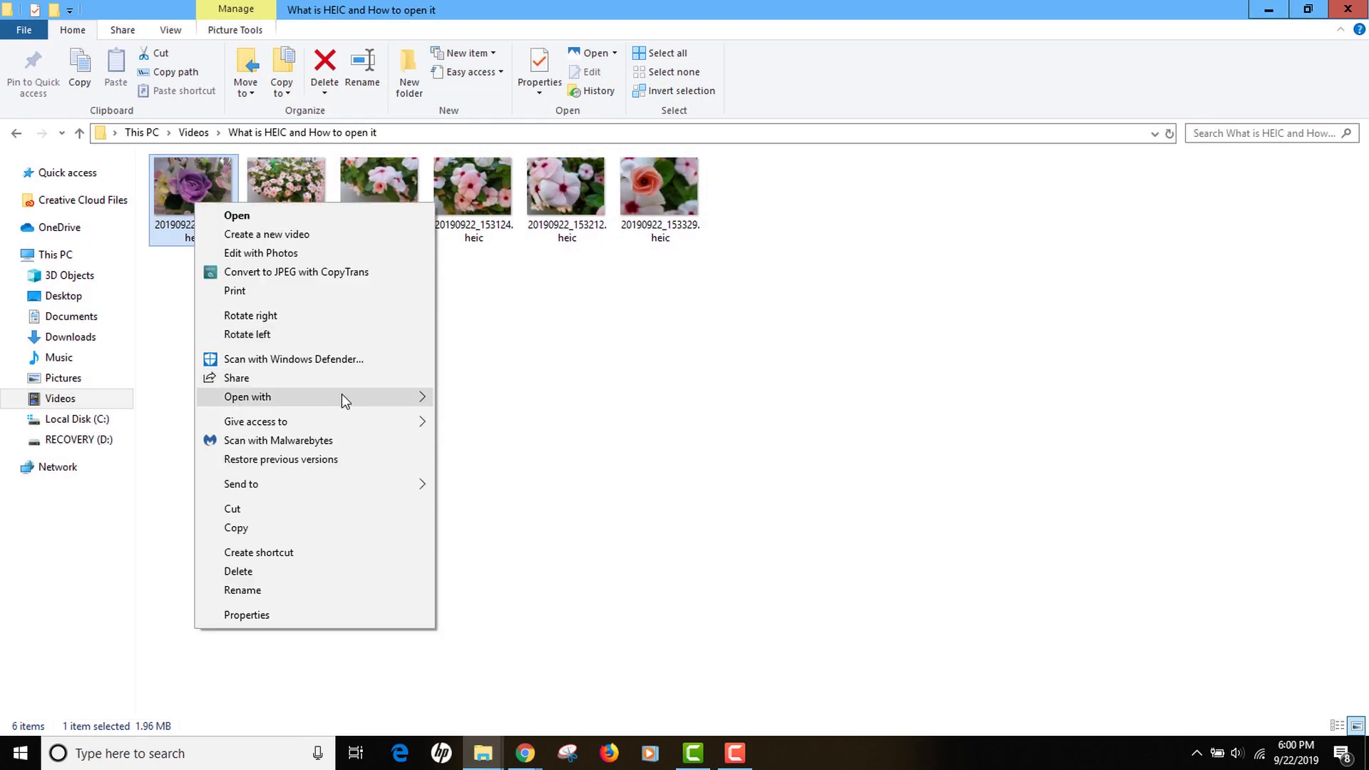
mouse_move(416, 397)
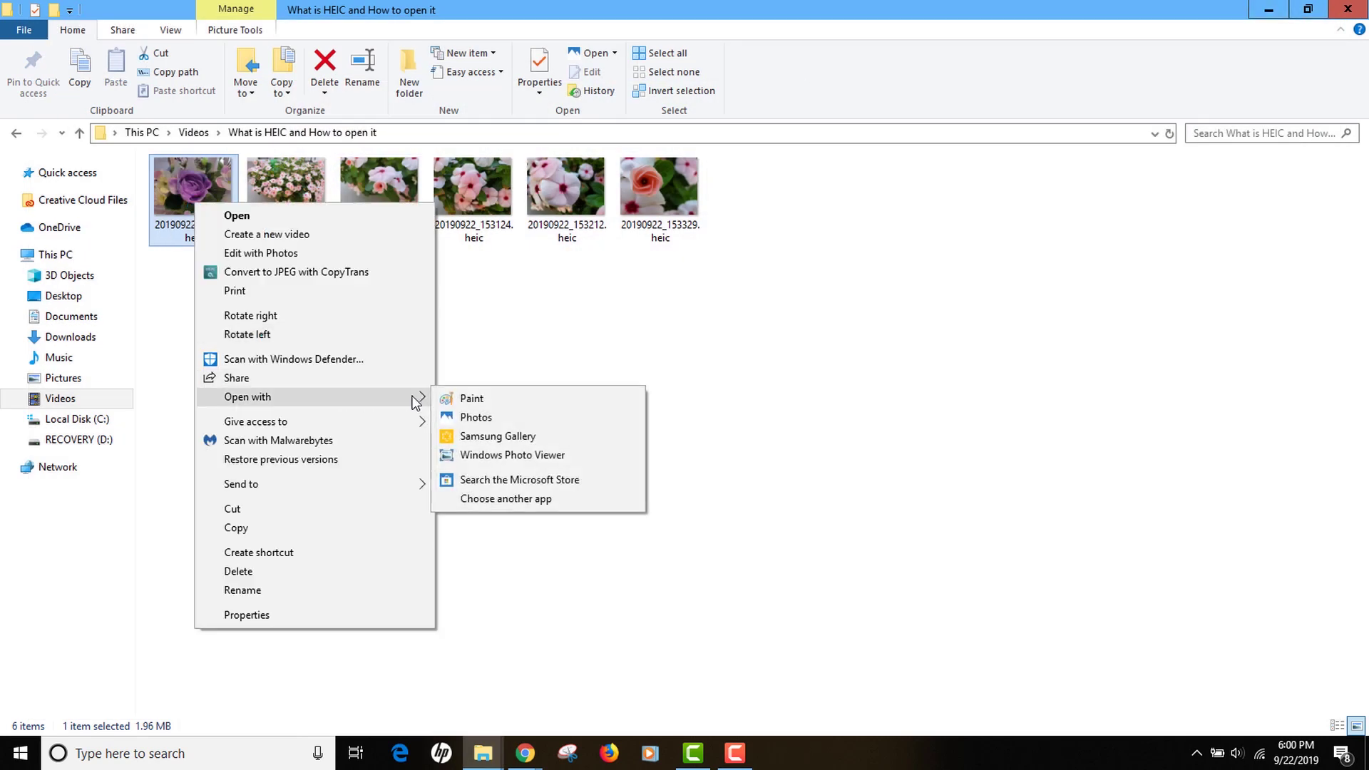
click(463, 456)
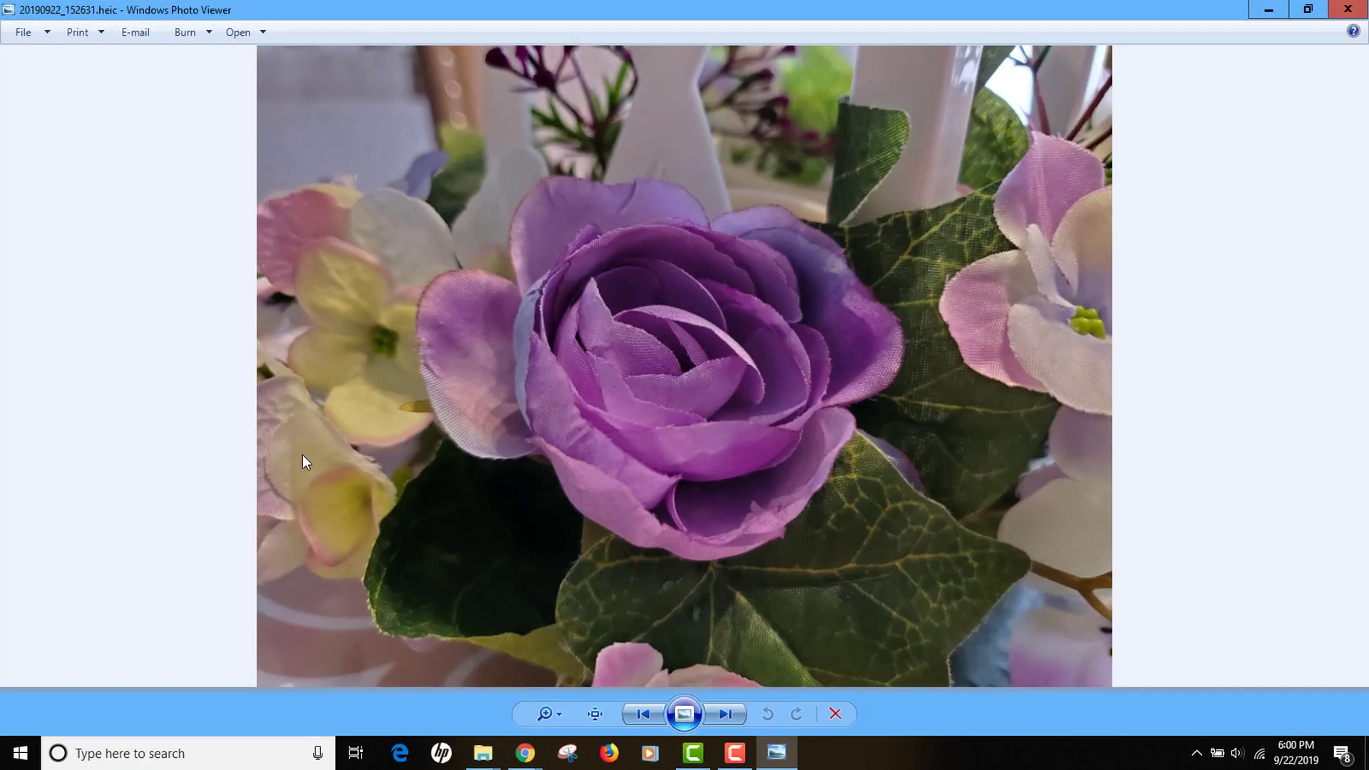
key(Right)
key(Right)
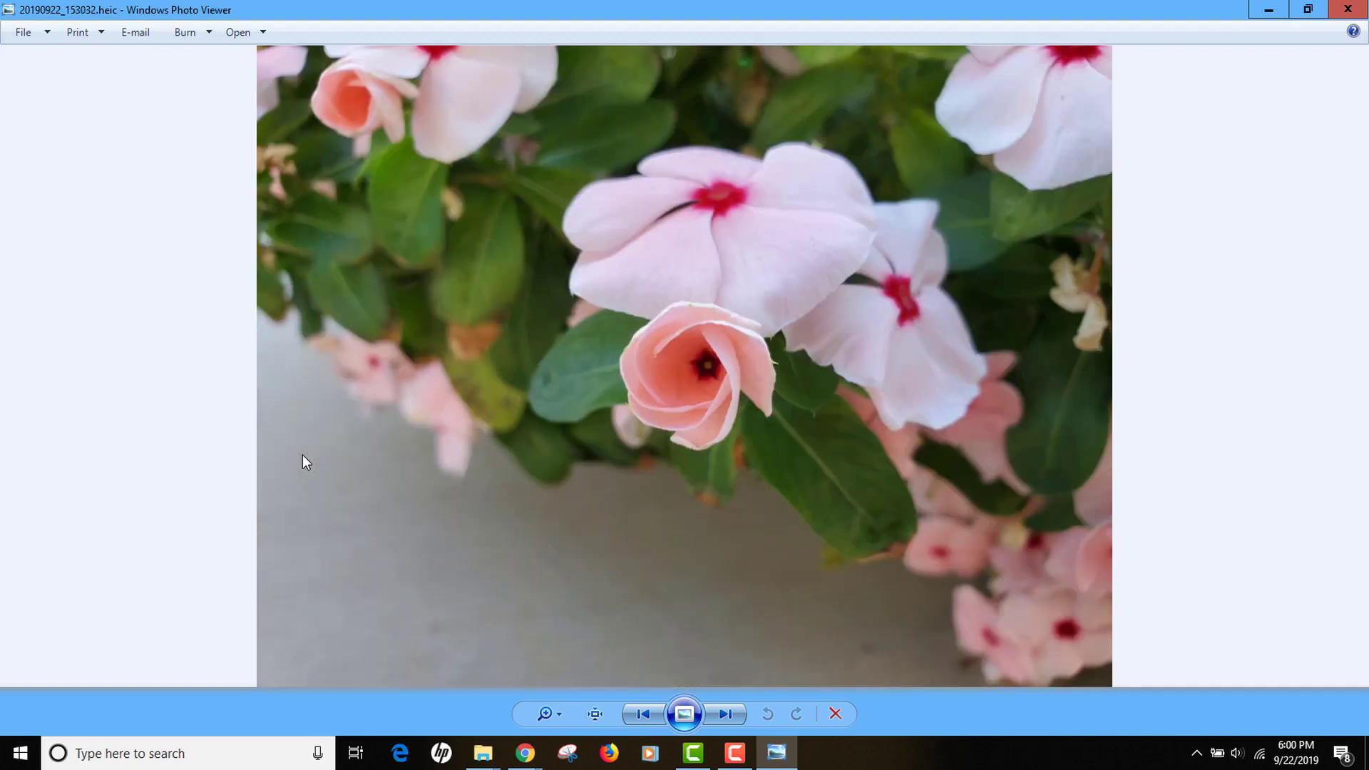
key(Right)
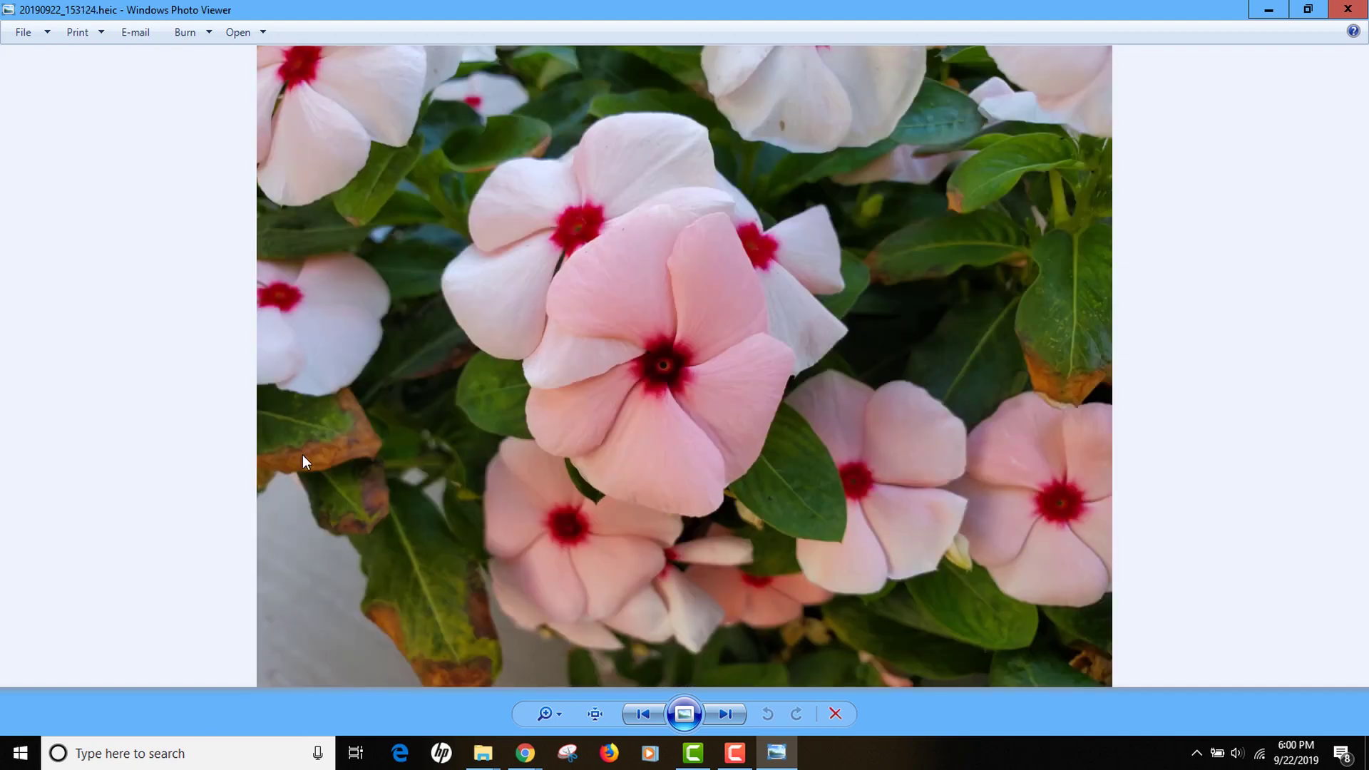
key(Right)
key(Right)
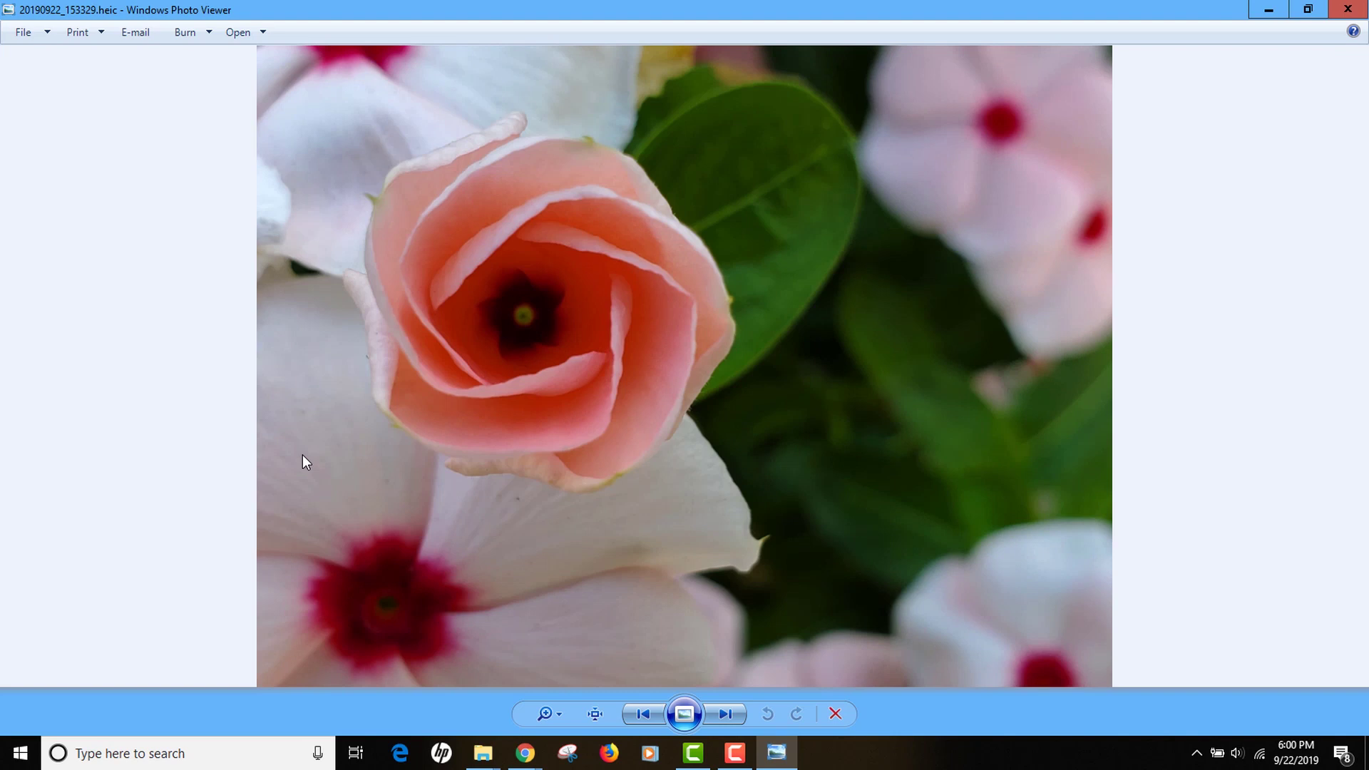
click(1347, 9)
click(427, 338)
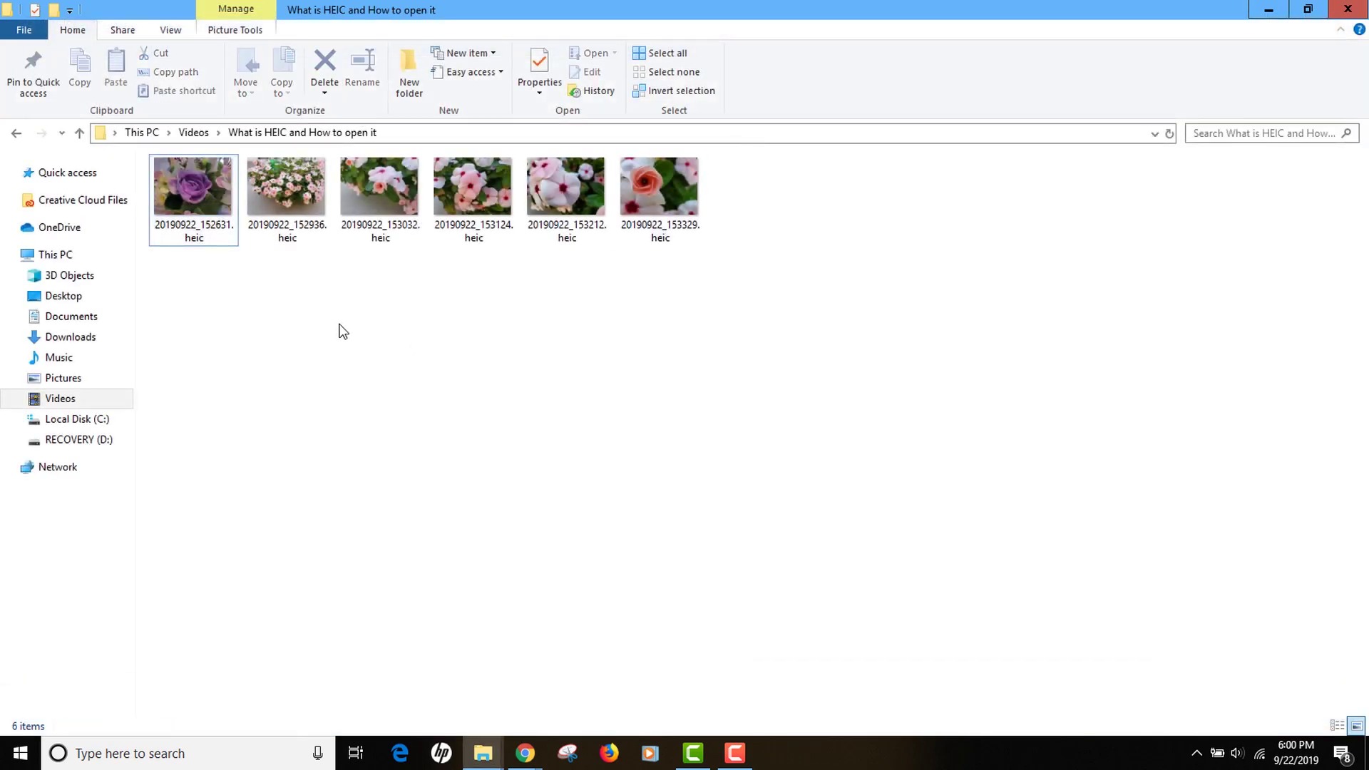